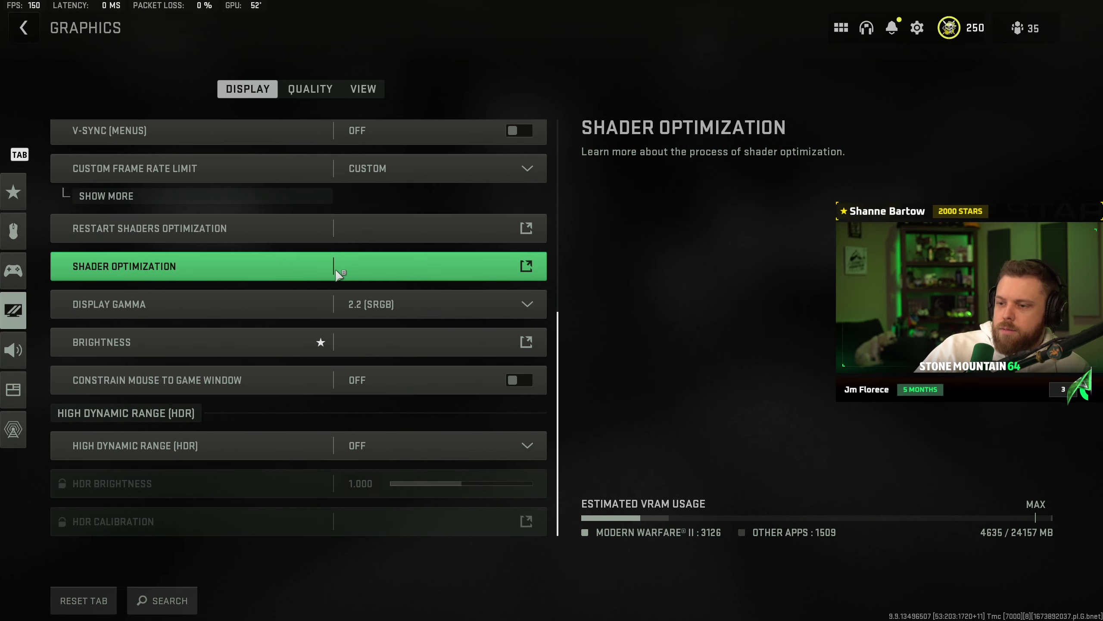
Step: View the Quality graphics tab, then exit Graphics to the home screen settings list
left_click(311, 88)
scroll(327, 285, "down", 2)
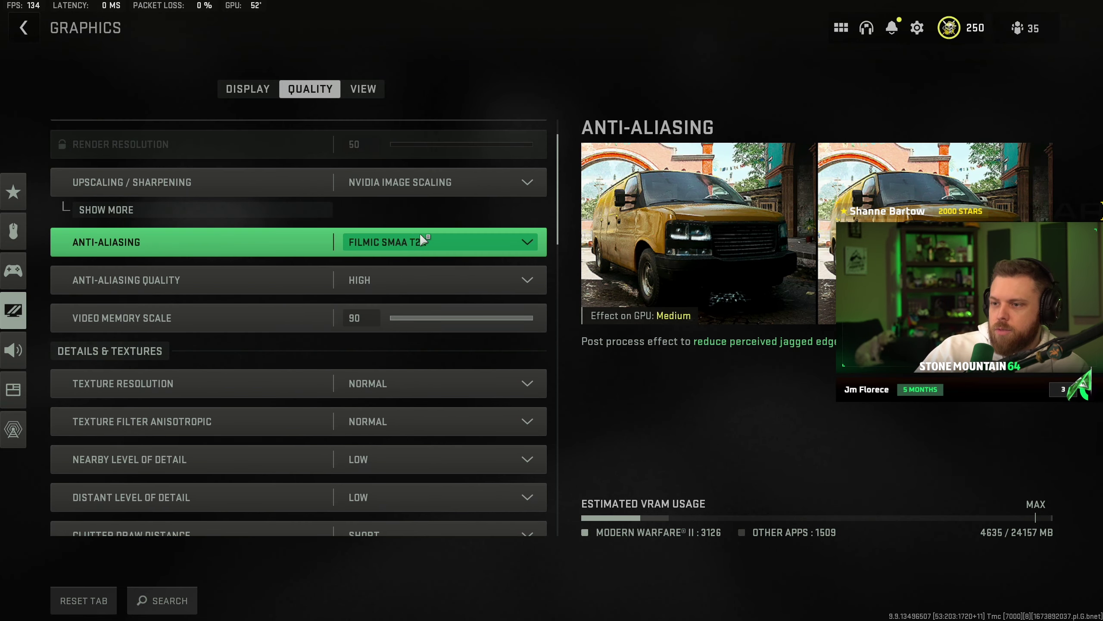
key("Escape")
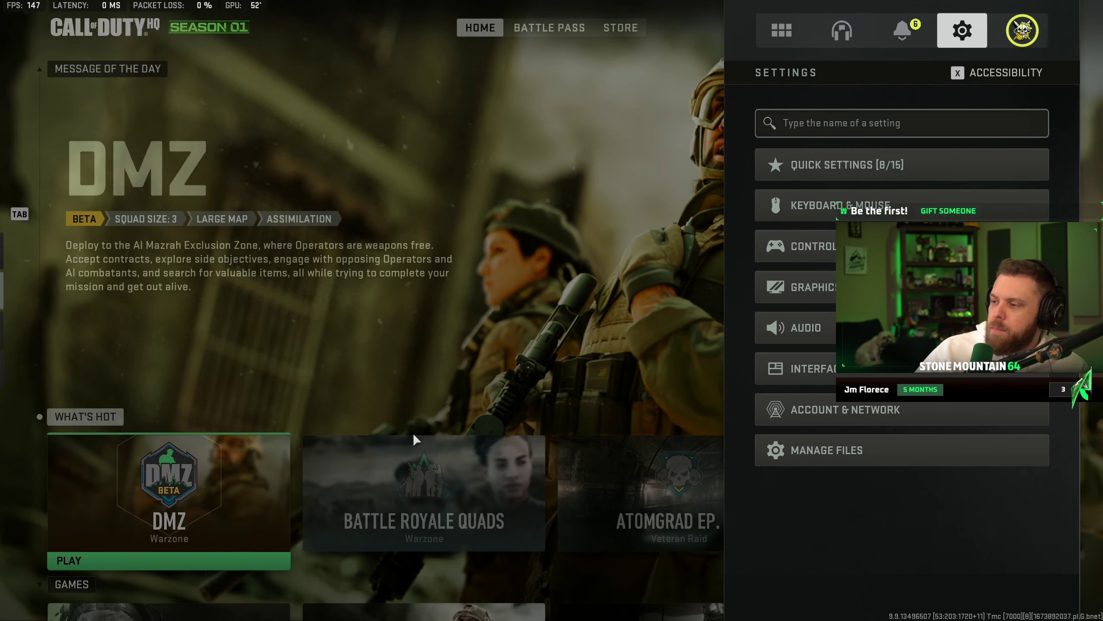
Step: Reopen Graphics from the Settings sidebar to review Filmic SMAA T2X, Reflex On + Boost and blur settings
left_click(793, 287)
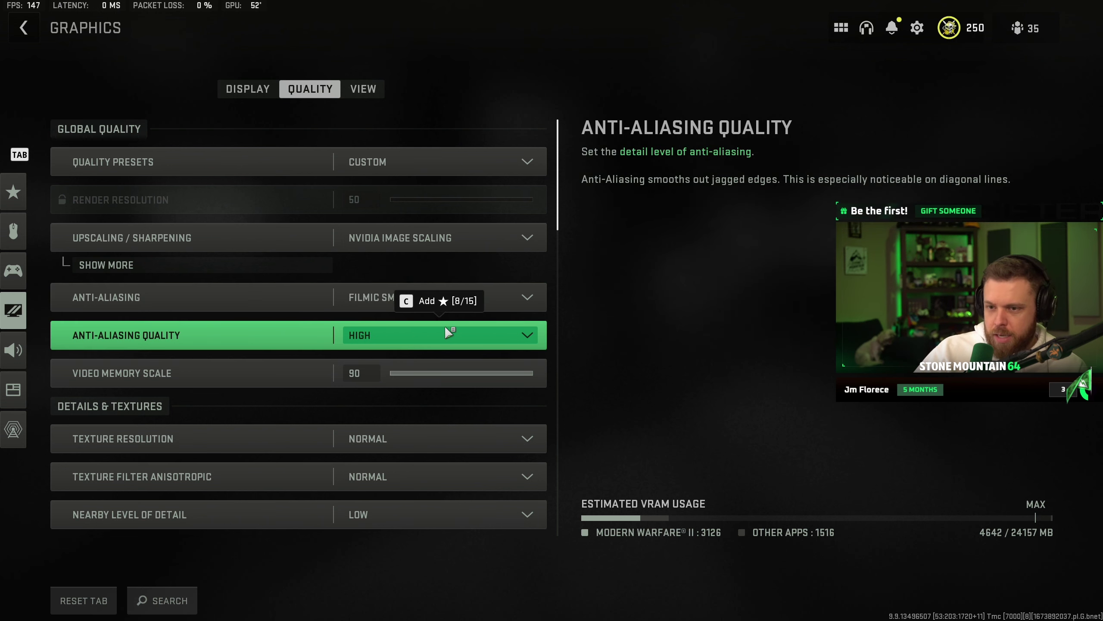
scroll(445, 325, "down", 1)
scroll(445, 325, "down", 3)
scroll(445, 326, "down", 2)
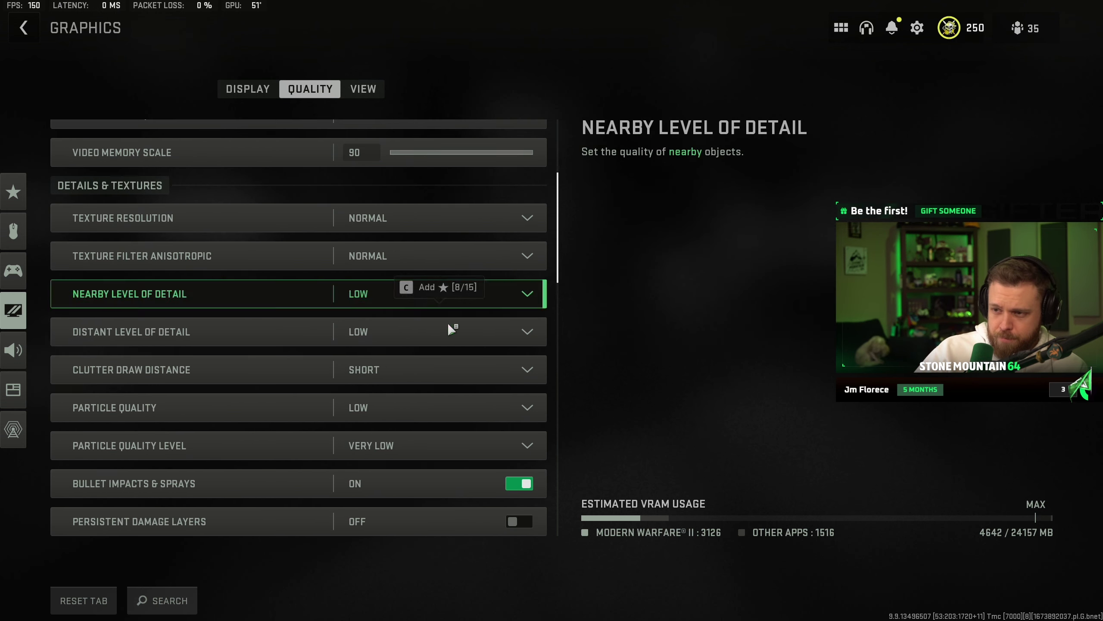
scroll(334, 312, "down", 1)
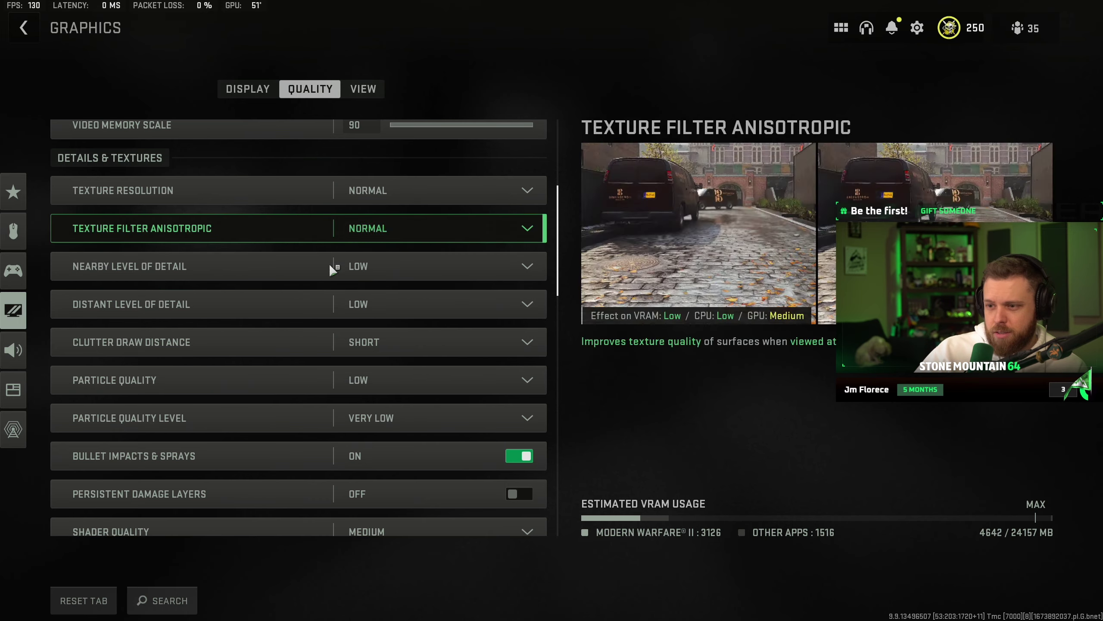
scroll(345, 328, "down", 2)
scroll(350, 332, "down", 3)
scroll(350, 336, "down", 5)
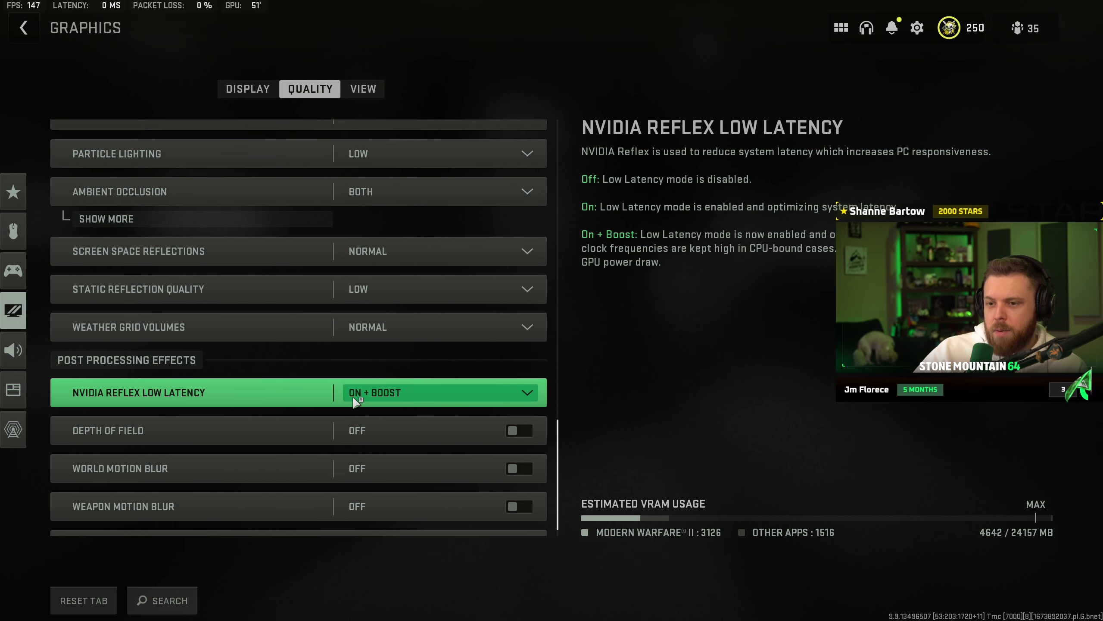
scroll(314, 395, "down", 1)
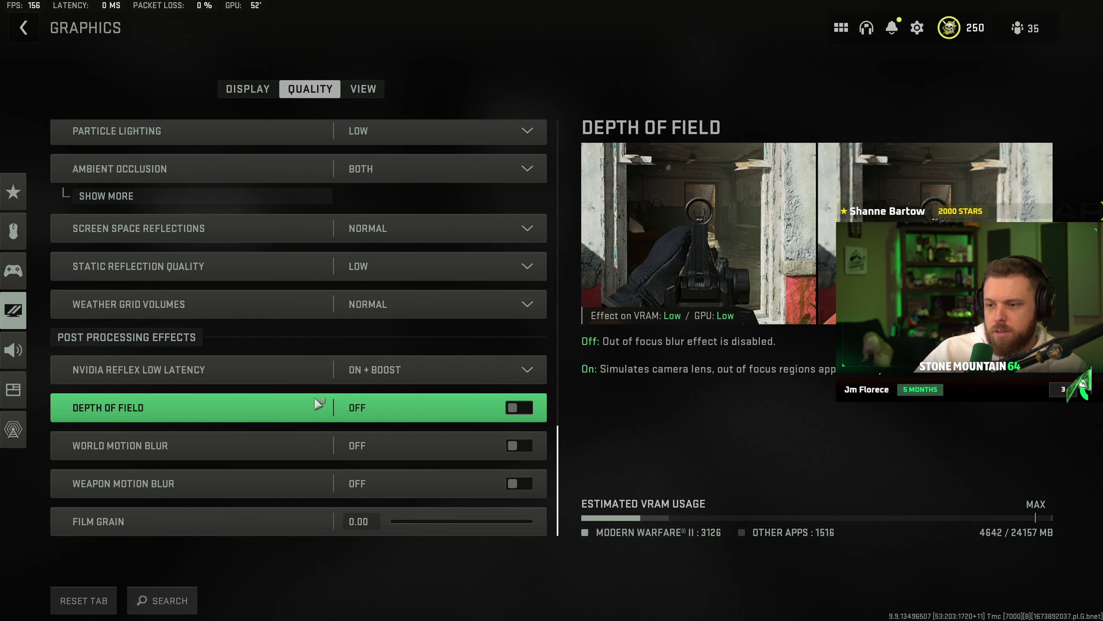
scroll(319, 467, "up", 2)
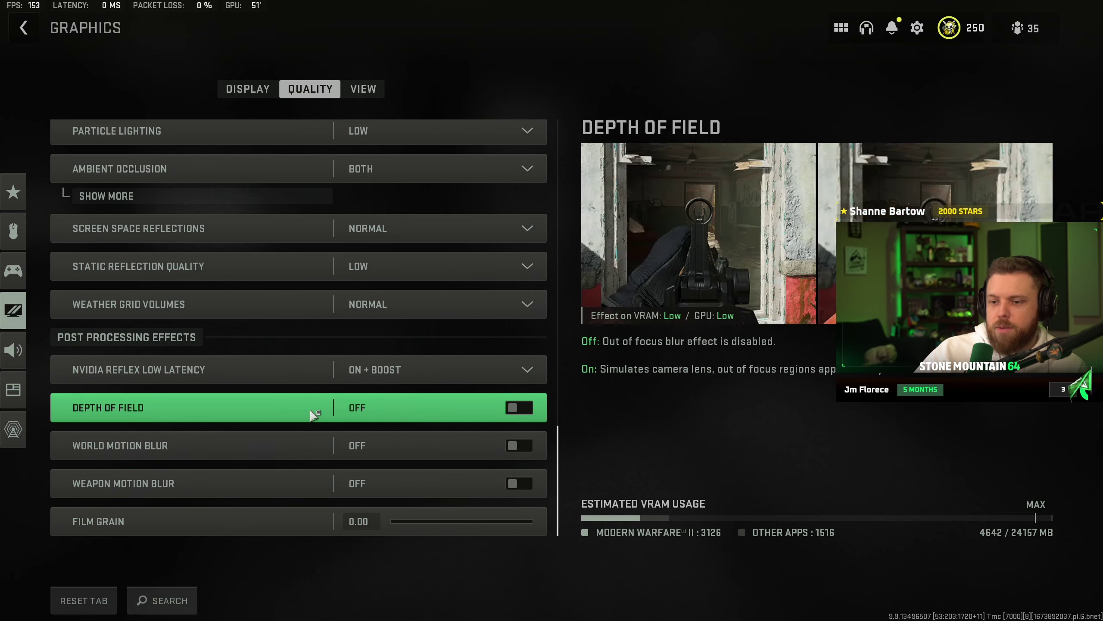
scroll(319, 468, "down", 1)
scroll(319, 467, "up", 1)
scroll(319, 473, "up", 4)
scroll(318, 458, "up", 4)
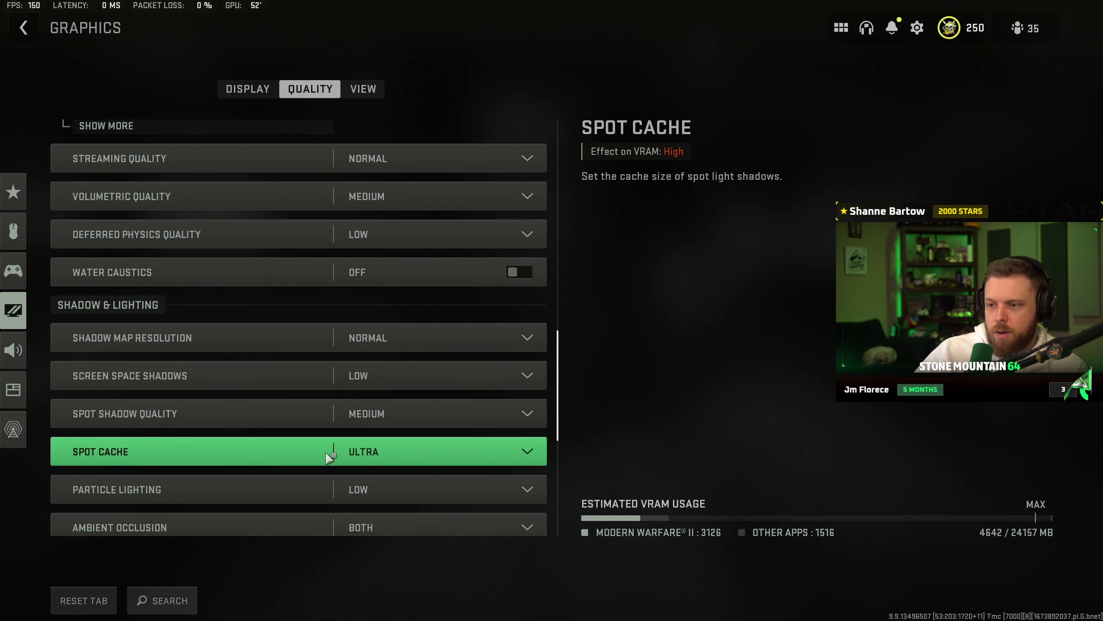
Step: Confirm FOV 110 on the View tab, then show NVIDIA Image Scaling options on Quality
left_click(363, 89)
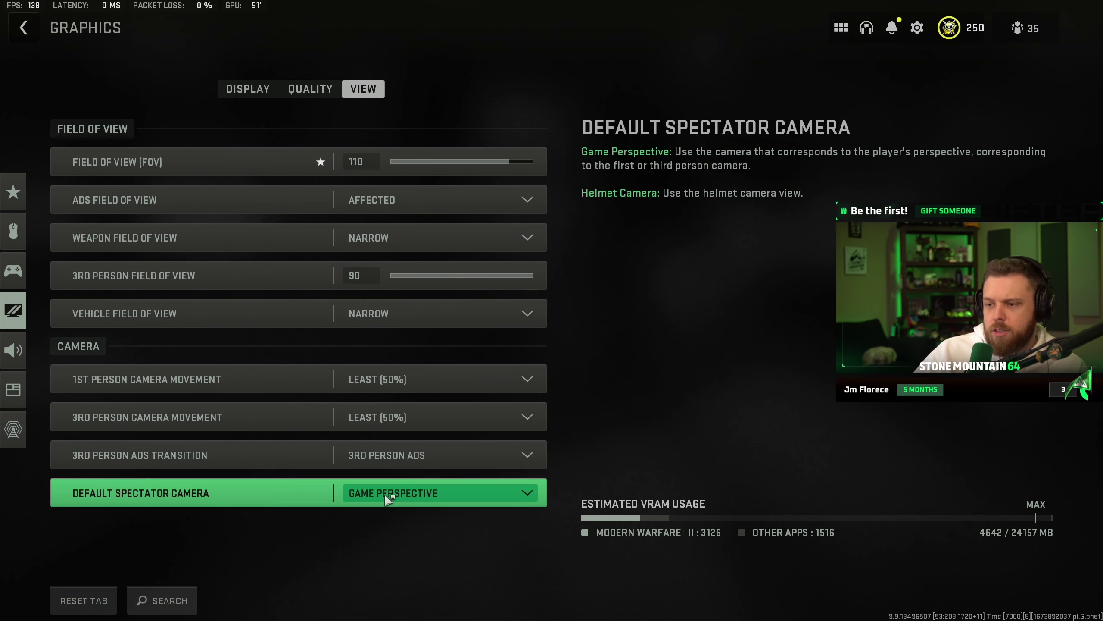
left_click(310, 89)
scroll(259, 337, "down", 3)
scroll(267, 349, "down", 3)
scroll(264, 351, "down", 3)
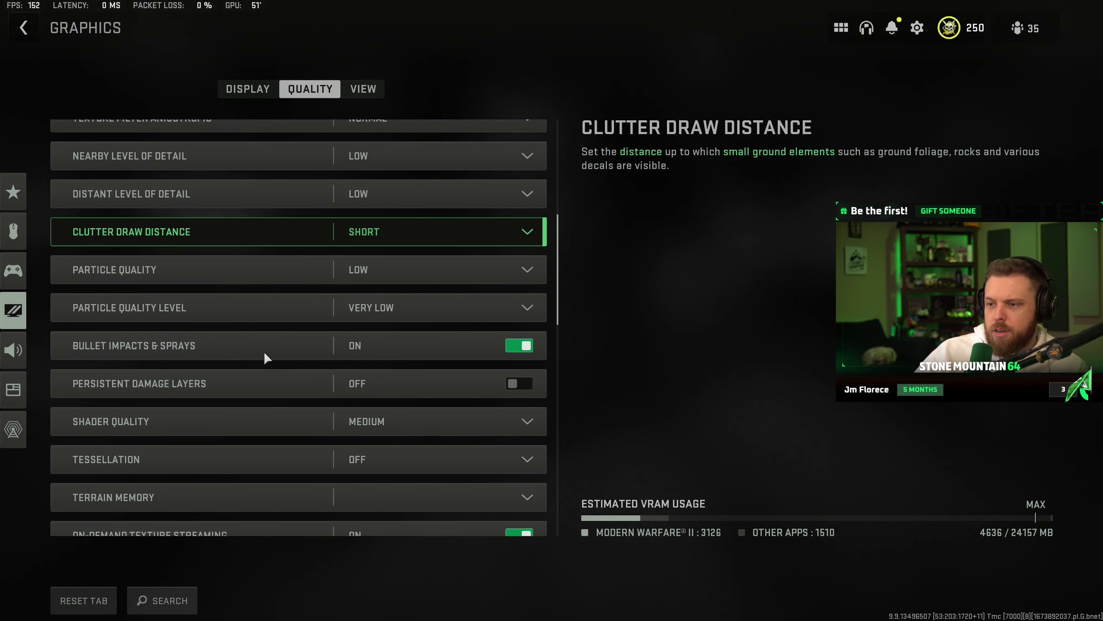
scroll(264, 351, "down", 5)
scroll(263, 354, "down", 5)
scroll(233, 462, "up", 5)
scroll(236, 460, "up", 5)
scroll(242, 463, "up", 3)
scroll(241, 458, "up", 4)
scroll(246, 448, "up", 4)
scroll(258, 388, "up", 3)
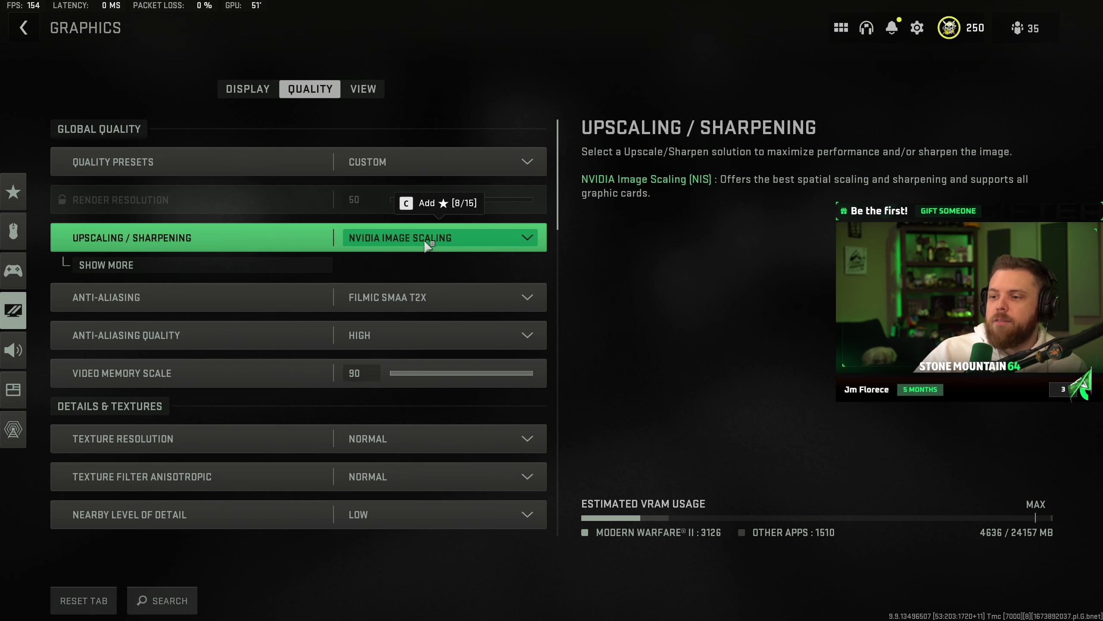
left_click(344, 262)
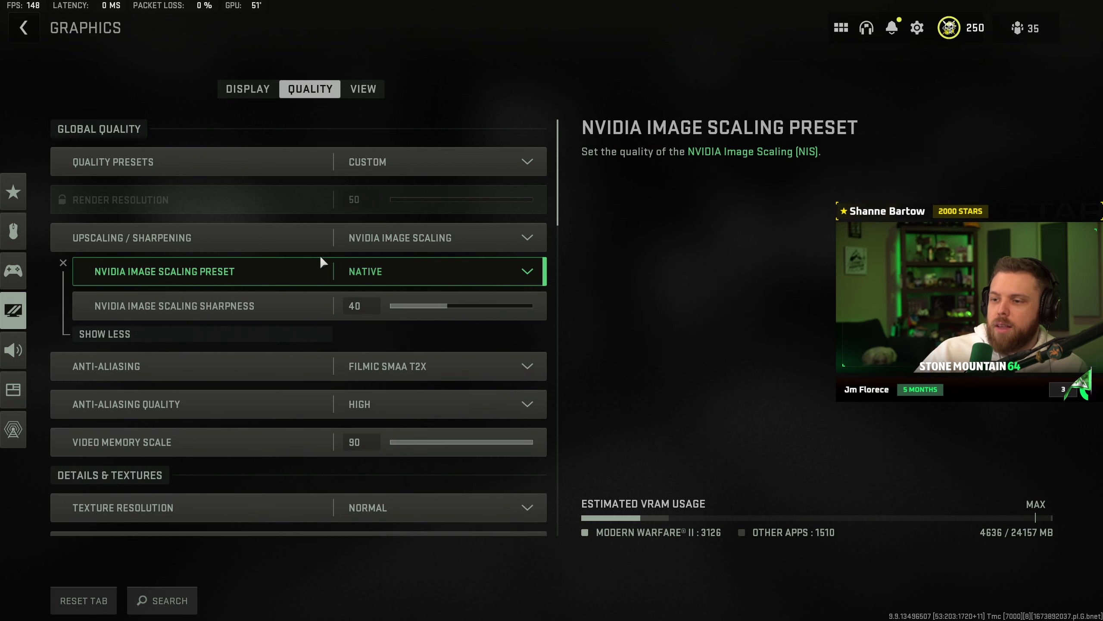